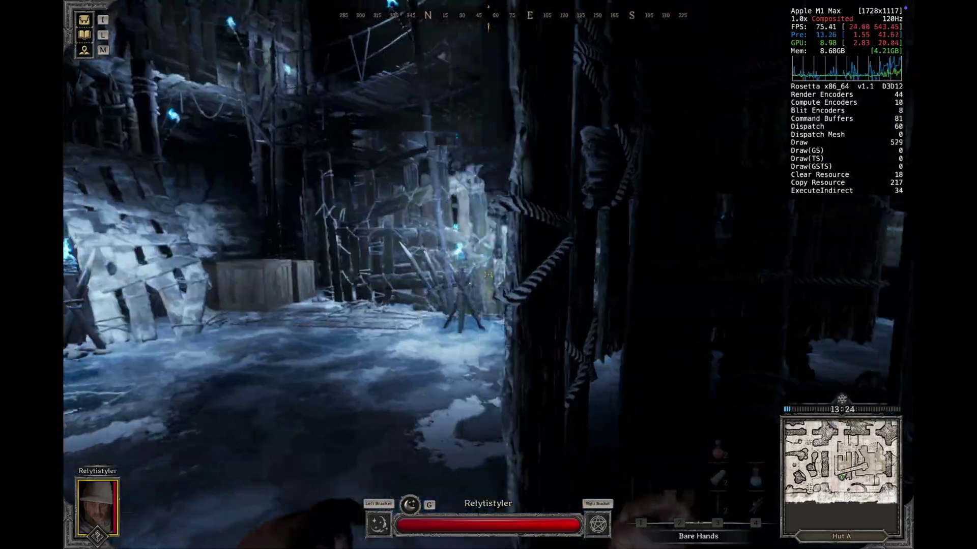
Step: Back away from the barricade, cast Fireball at the frost skeleton, then strike it with the staff
{"action": "key", "text": "s"}
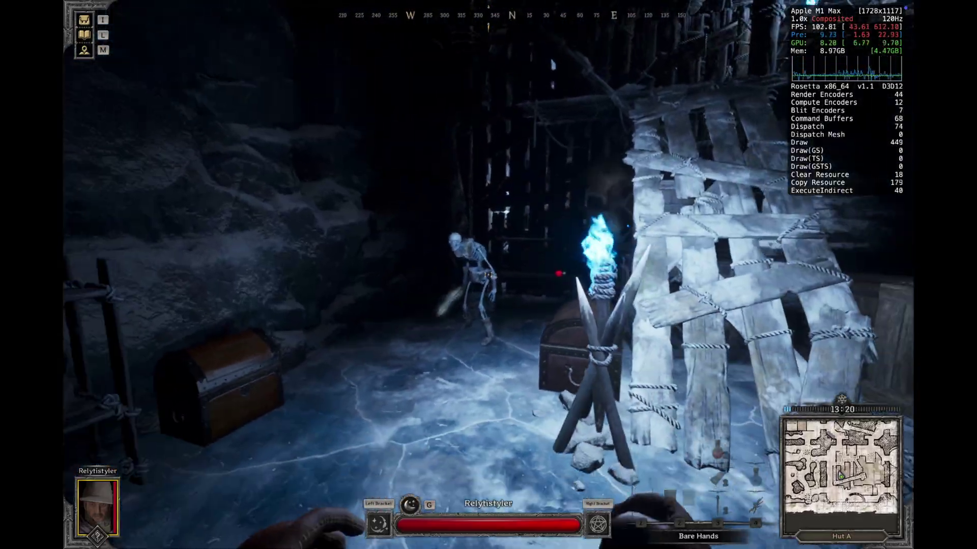
{"action": "key", "text": "bracketright"}
{"action": "key", "text": "s"}
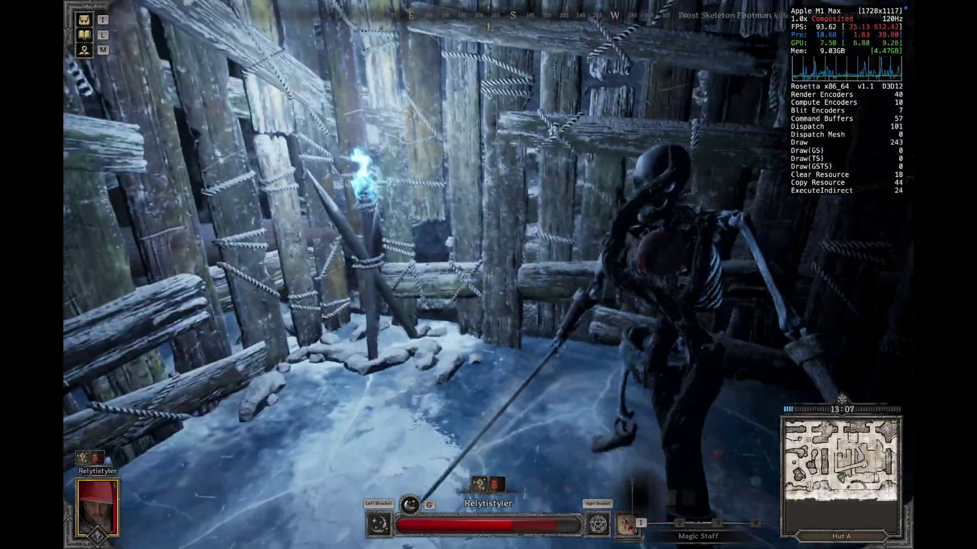
{"action": "key", "text": "g"}
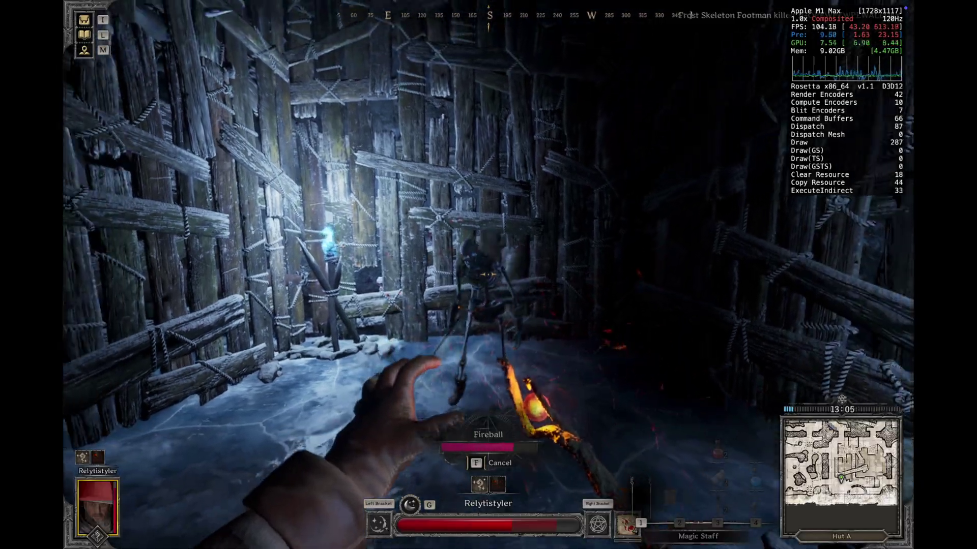
{"action": "left_click", "coordinate": [488, 275]}
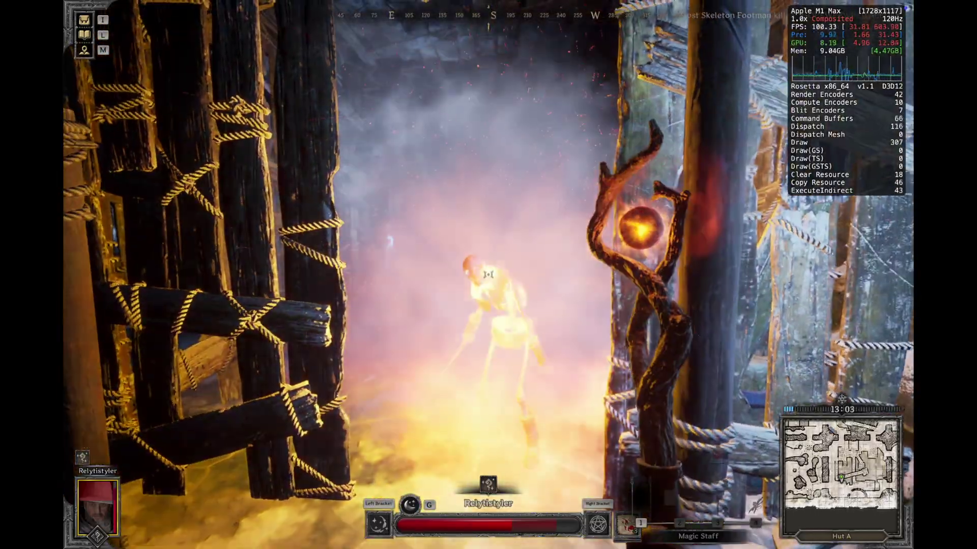
{"action": "left_click", "coordinate": [488, 275]}
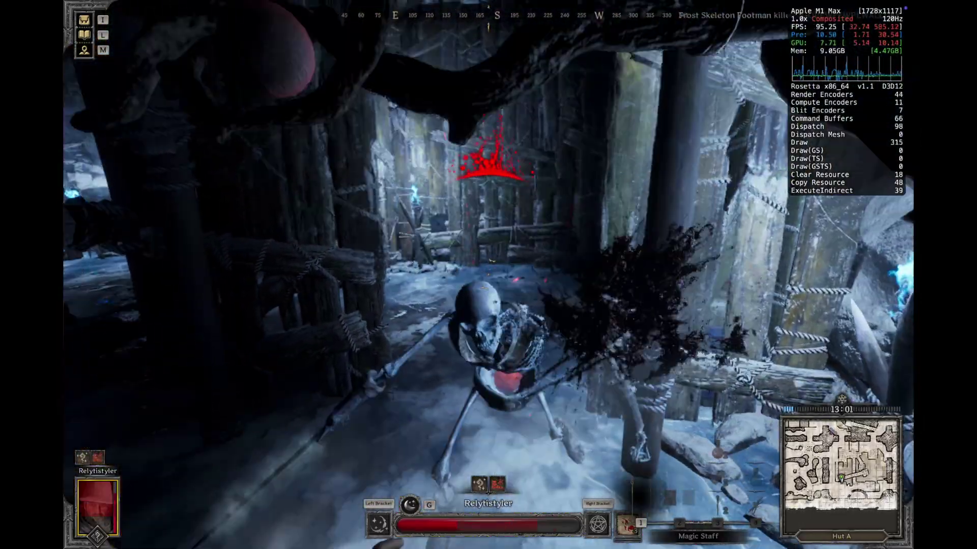
{"action": "left_click", "coordinate": [488, 275]}
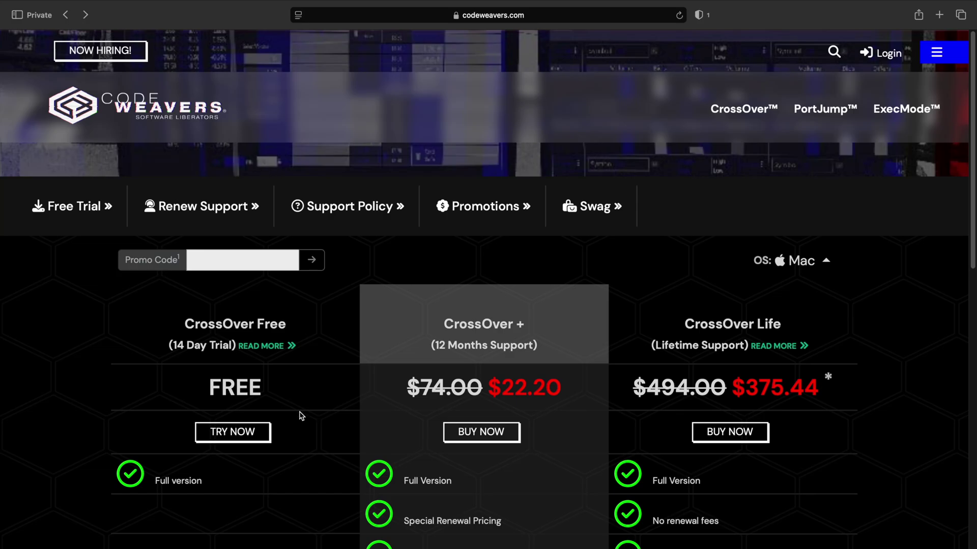
Step: Download the CrossOver 14-day free trial (crossover-24.0.5.zip) from codeweavers.com
{"action": "left_click", "coordinate": [242, 439]}
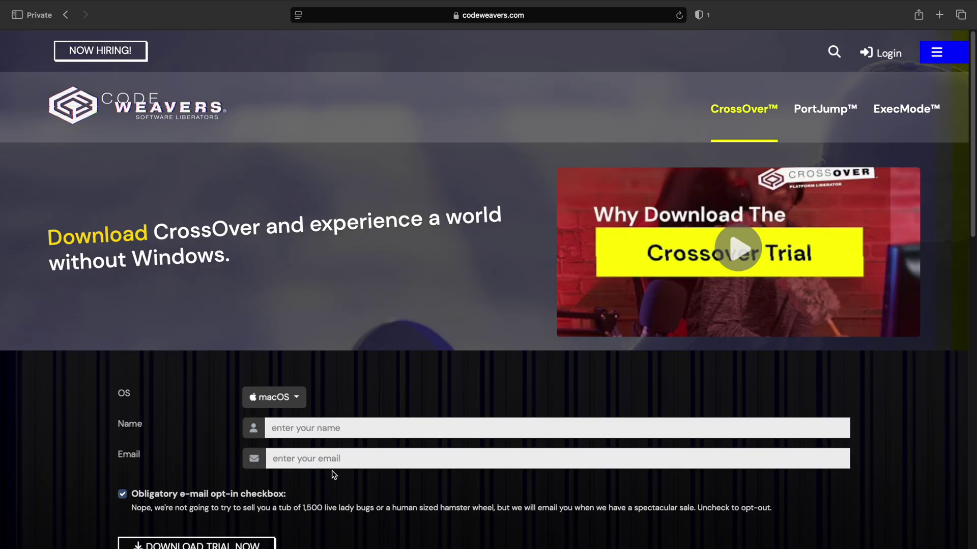
{"action": "scroll", "coordinate": [204, 516], "scroll_direction": "down", "scroll_amount": 1}
{"action": "left_click", "coordinate": [203, 531]}
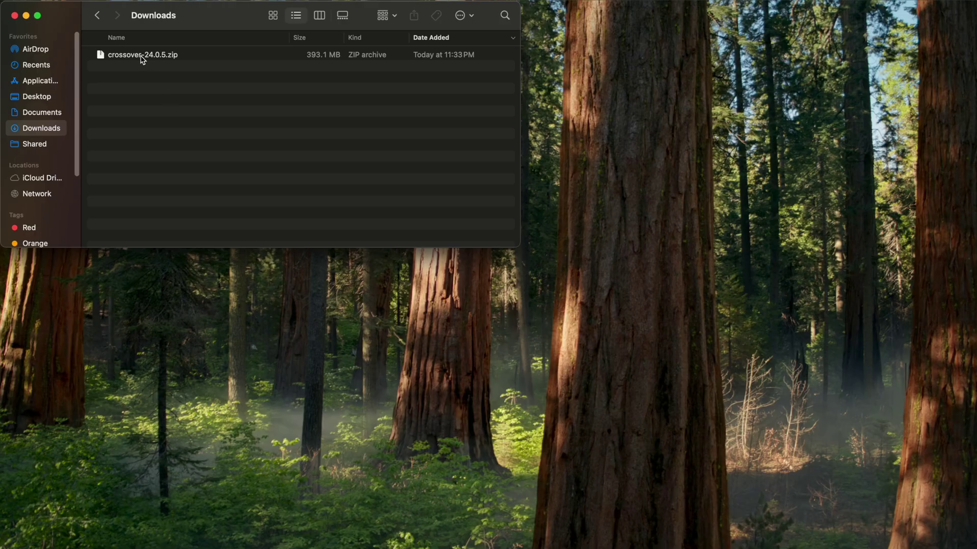
Step: Unzip crossover-24.0.5.zip, move CrossOver into Applications, and launch it past the security prompt
{"action": "double_click", "coordinate": [142, 56]}
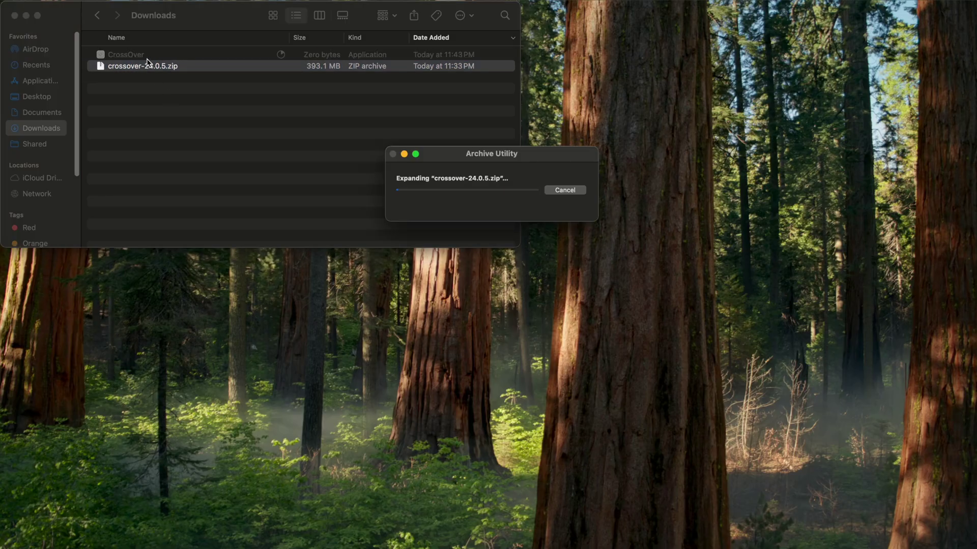
{"action": "left_click_drag", "start_coordinate": [147, 59], "coordinate": [134, 121]}
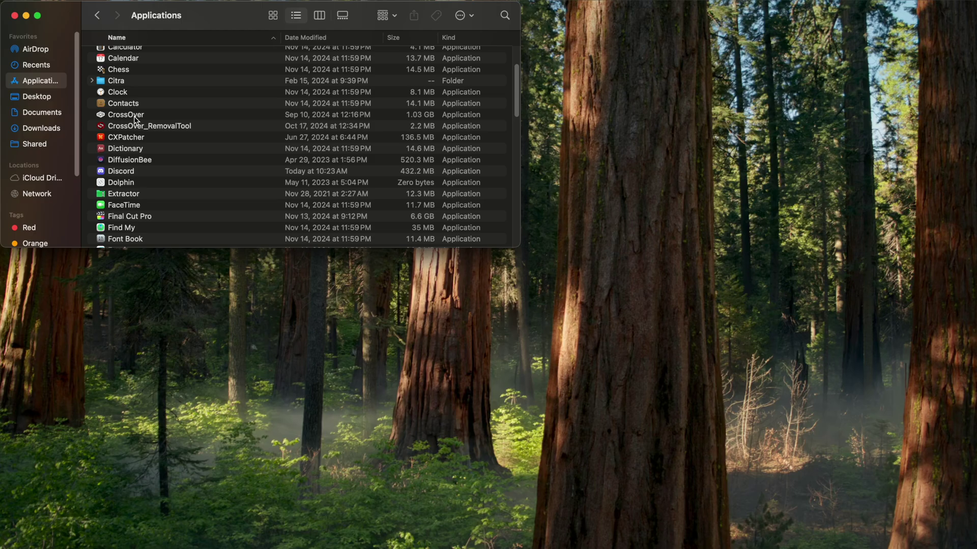
{"action": "double_click", "coordinate": [134, 116]}
{"action": "left_click", "coordinate": [521, 234]}
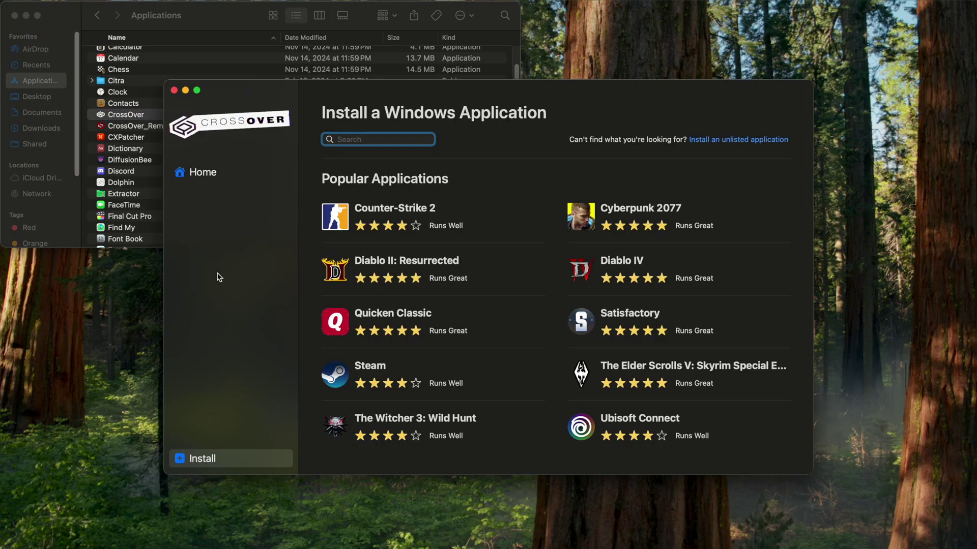
Step: Install Steam in a new bottle with English and the default folder, without launching it afterward
{"action": "left_click", "coordinate": [340, 377]}
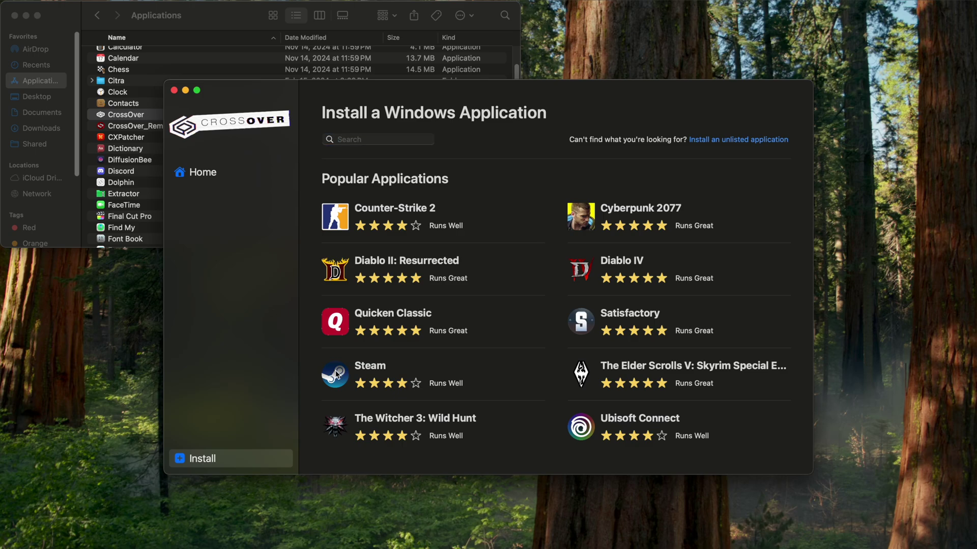
{"action": "left_click", "coordinate": [733, 149]}
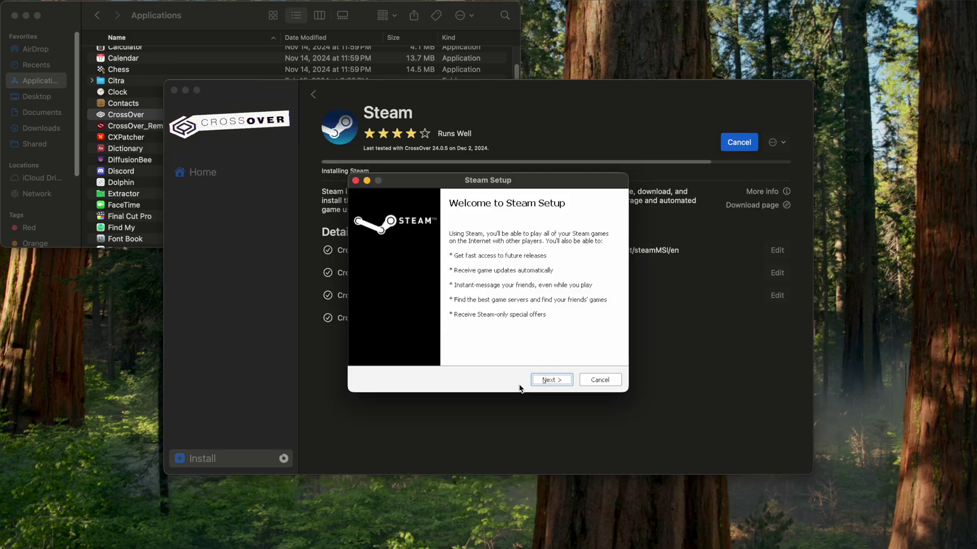
{"action": "left_click", "coordinate": [558, 381]}
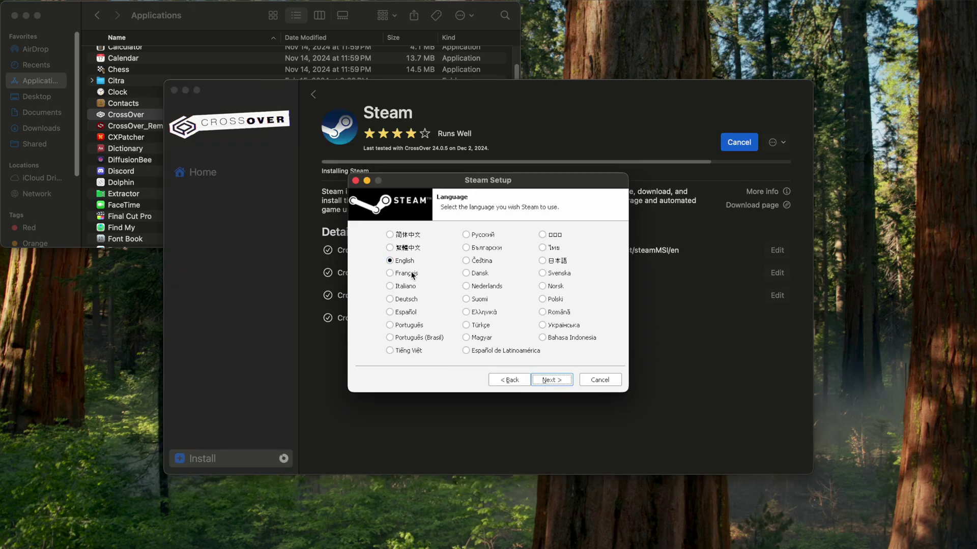
{"action": "left_click", "coordinate": [543, 381]}
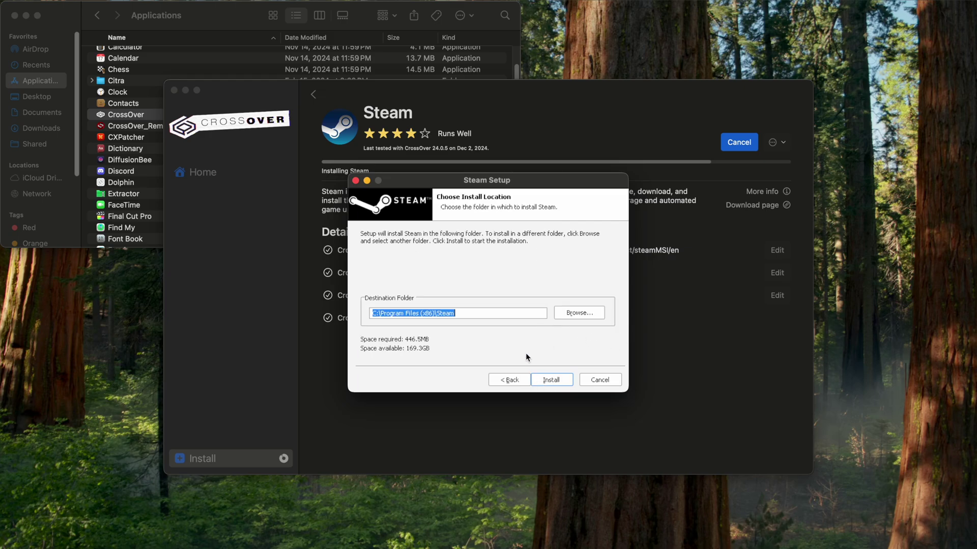
{"action": "left_click", "coordinate": [557, 379]}
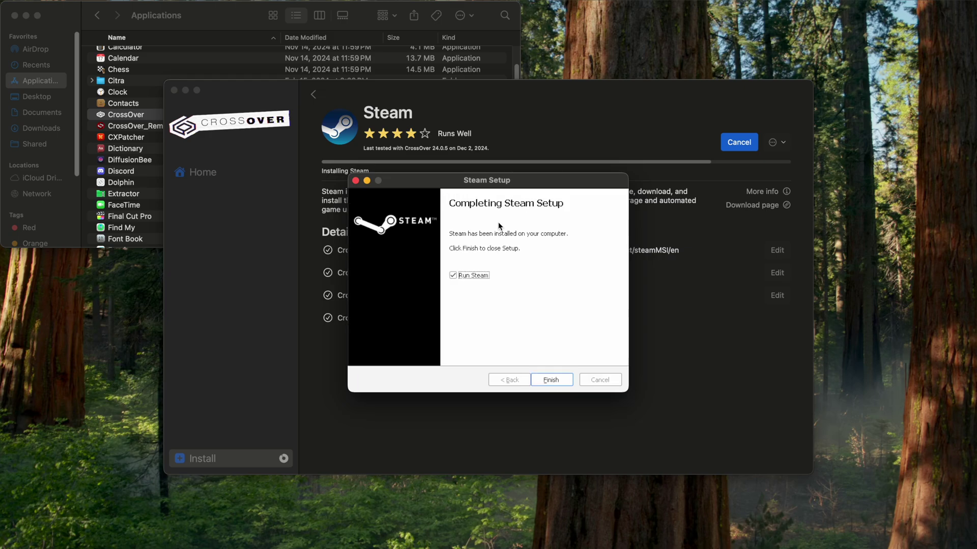
{"action": "left_click", "coordinate": [452, 276]}
Step: Finish setup, enable D3DMetal and MSync on the Steam bottle, reboot it, and launch Steam
{"action": "left_click", "coordinate": [554, 382]}
{"action": "left_click", "coordinate": [214, 226]}
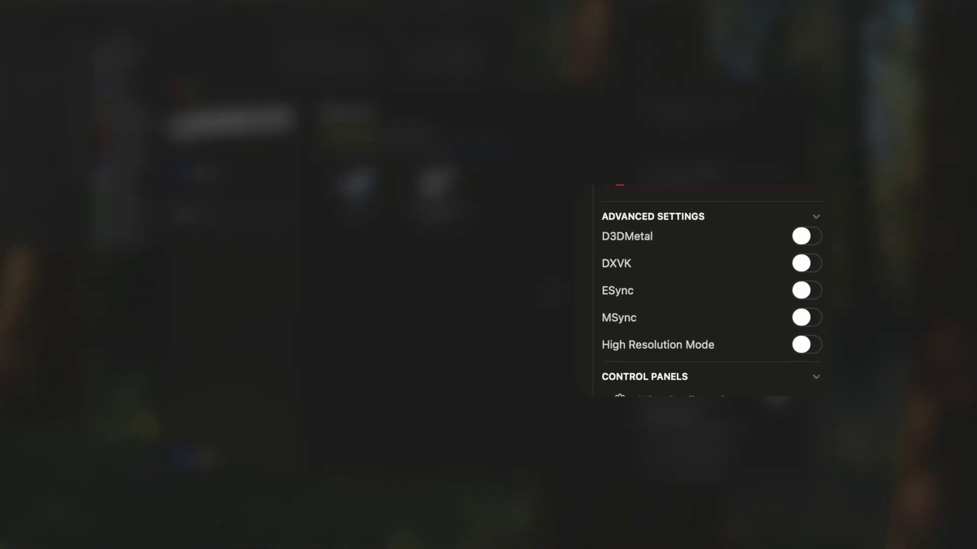
{"action": "left_click", "coordinate": [809, 237]}
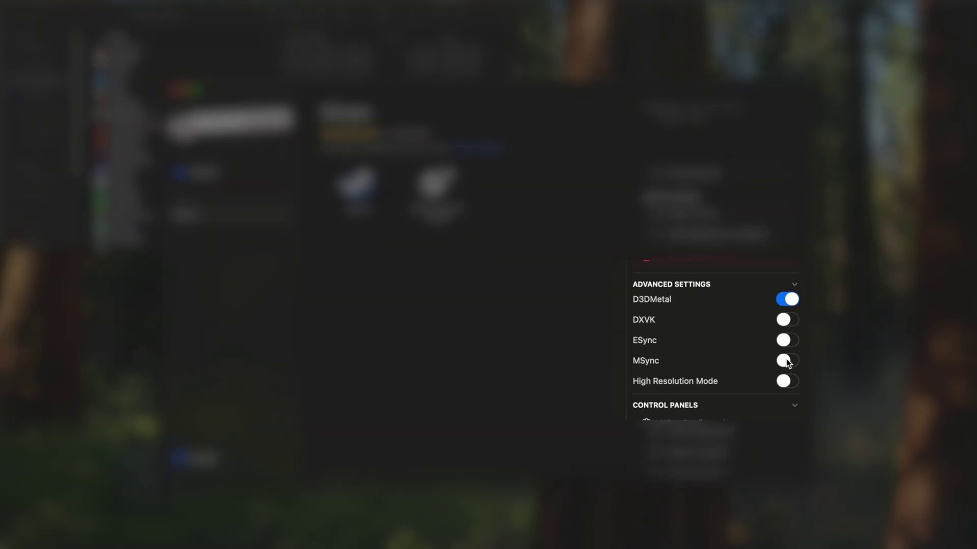
{"action": "left_click", "coordinate": [787, 360]}
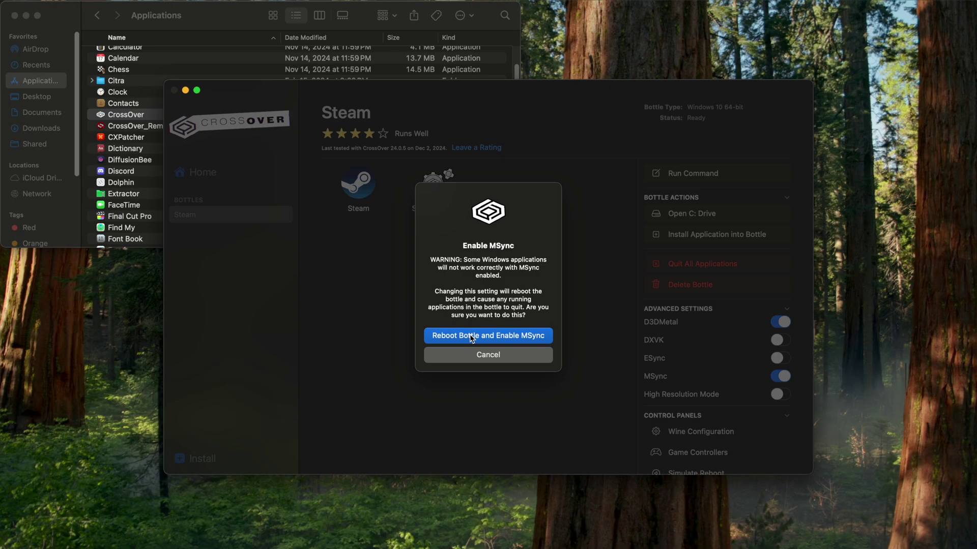
{"action": "left_click", "coordinate": [472, 336]}
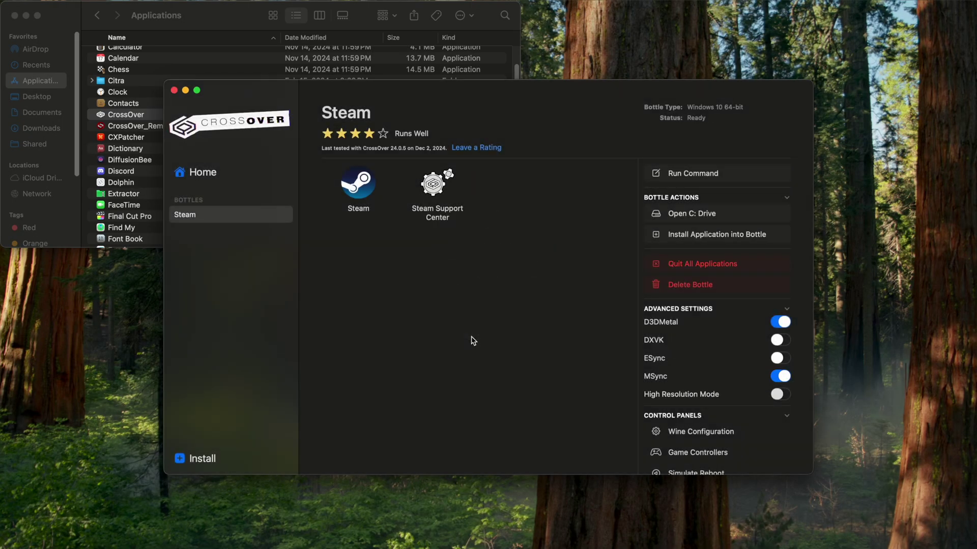
{"action": "double_click", "coordinate": [368, 191]}
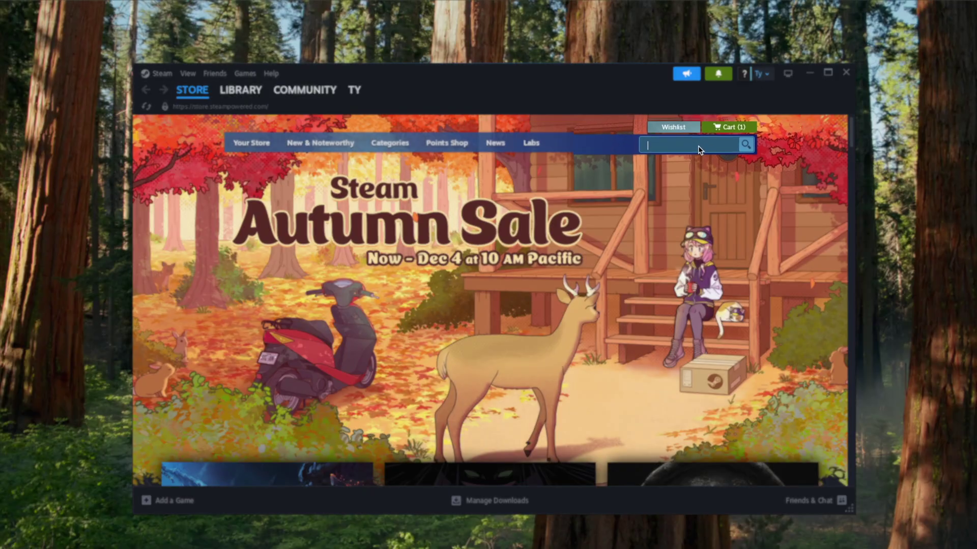
Step: Search the Steam store for 'dark and' and view the Dark and Darker page
{"action": "type", "text": "dark and"}
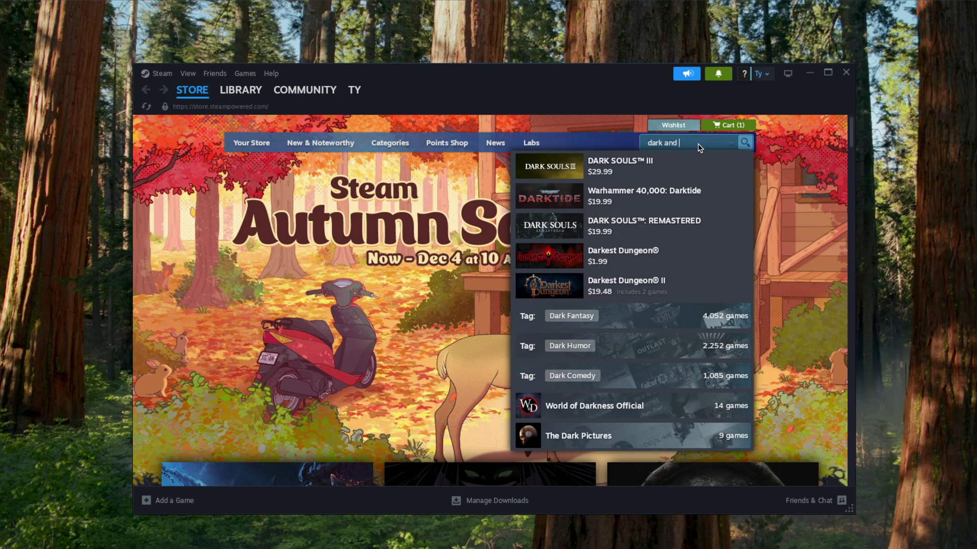
{"action": "left_click", "coordinate": [626, 164]}
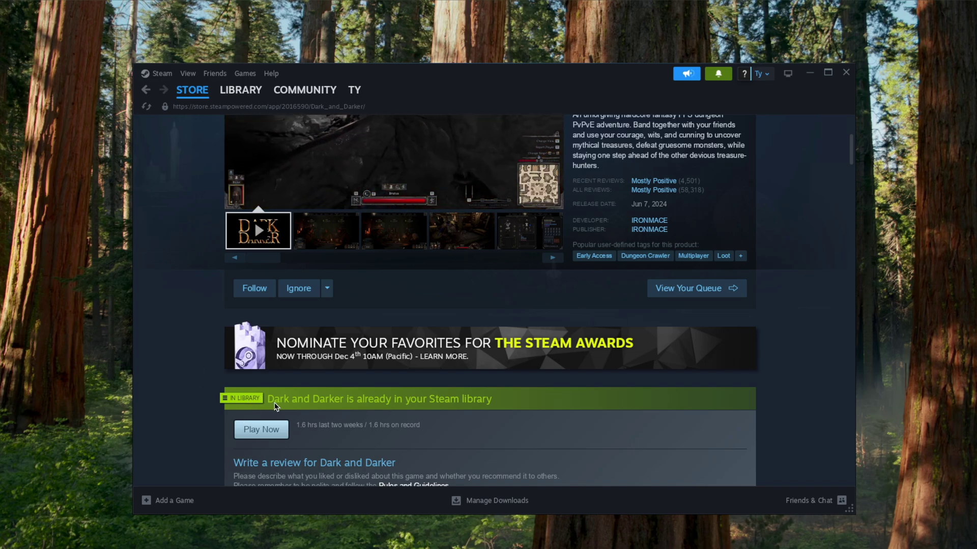
{"action": "scroll", "coordinate": [275, 407], "scroll_direction": "down", "scroll_amount": 2}
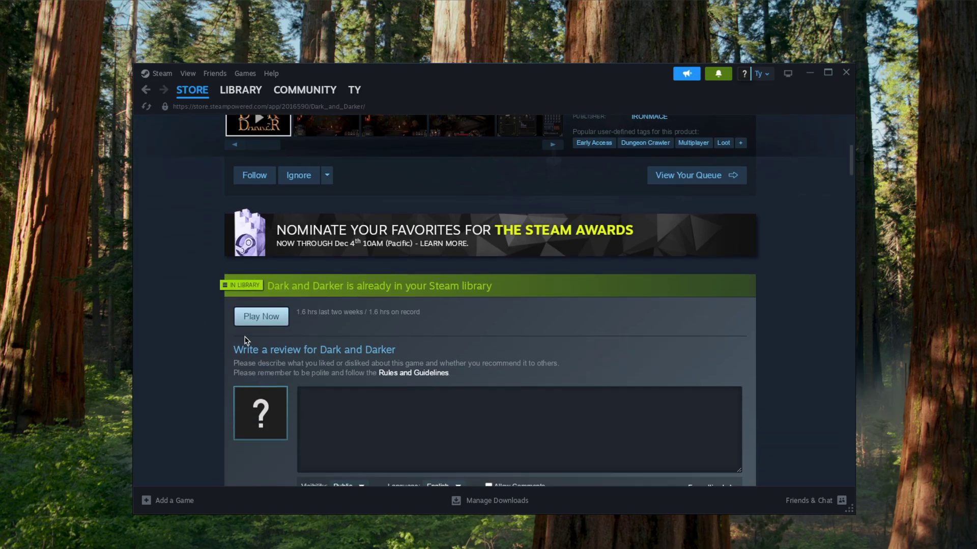
{"action": "scroll", "coordinate": [245, 340], "scroll_direction": "up", "scroll_amount": 6}
Step: Install Dark and Darker from the Library to the local drive, accepting the EULA
{"action": "left_click", "coordinate": [241, 90]}
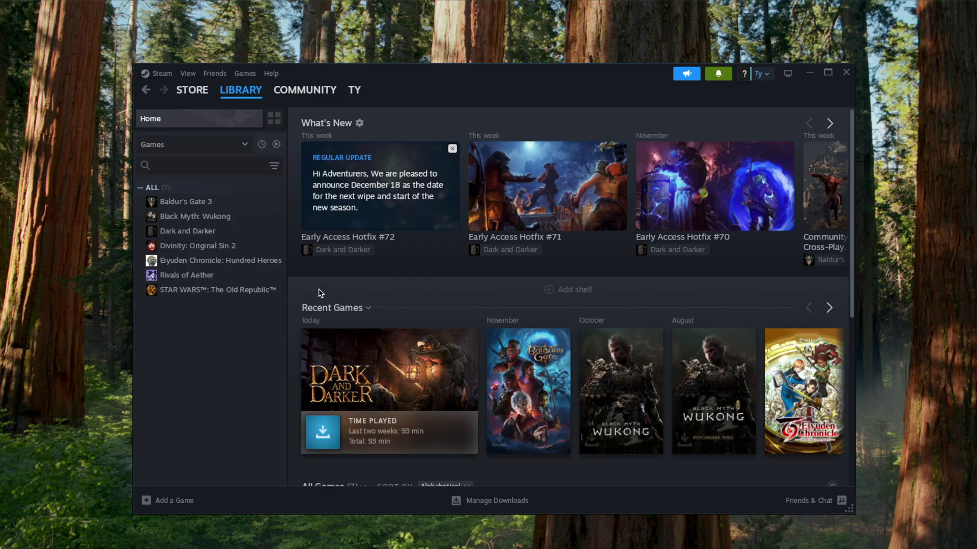
{"action": "left_click", "coordinate": [326, 432]}
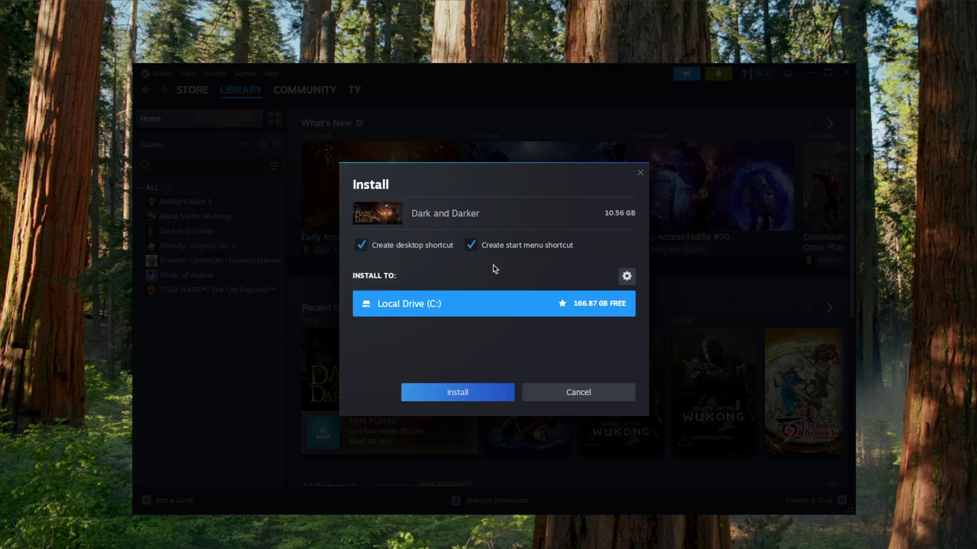
{"action": "left_click", "coordinate": [478, 399]}
{"action": "left_click", "coordinate": [538, 468]}
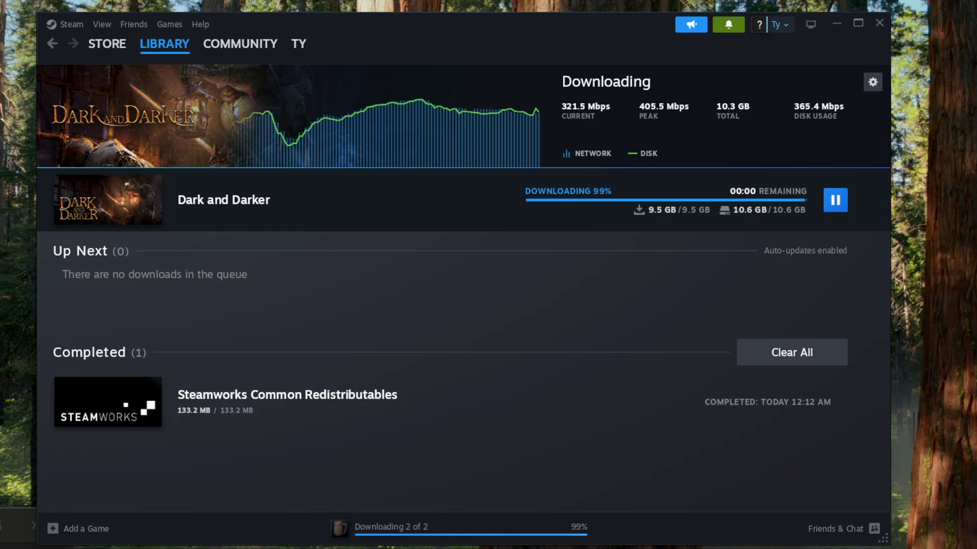
Step: Once the 9.5 GB download completes, launch Dark and Darker
{"action": "key", "text": "super+Tab"}
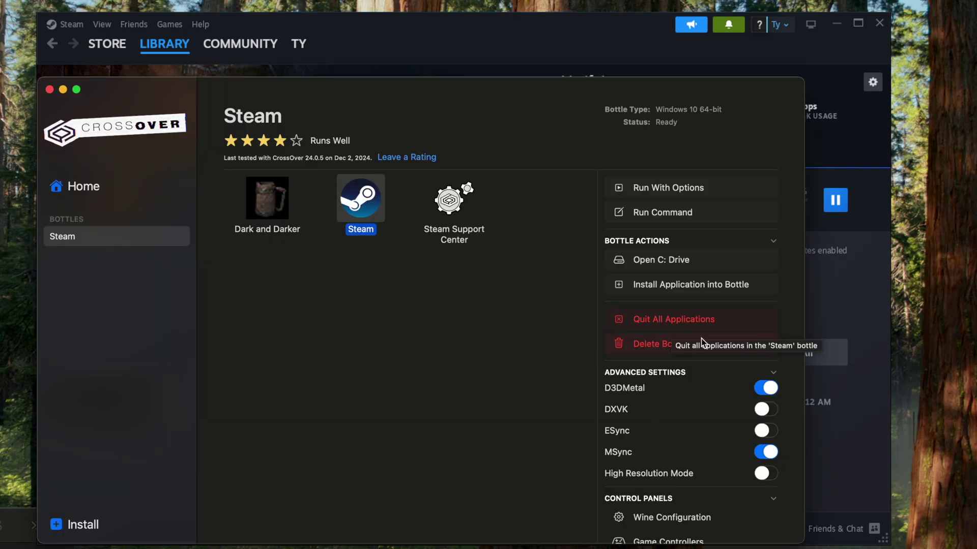
{"action": "left_click", "coordinate": [847, 431]}
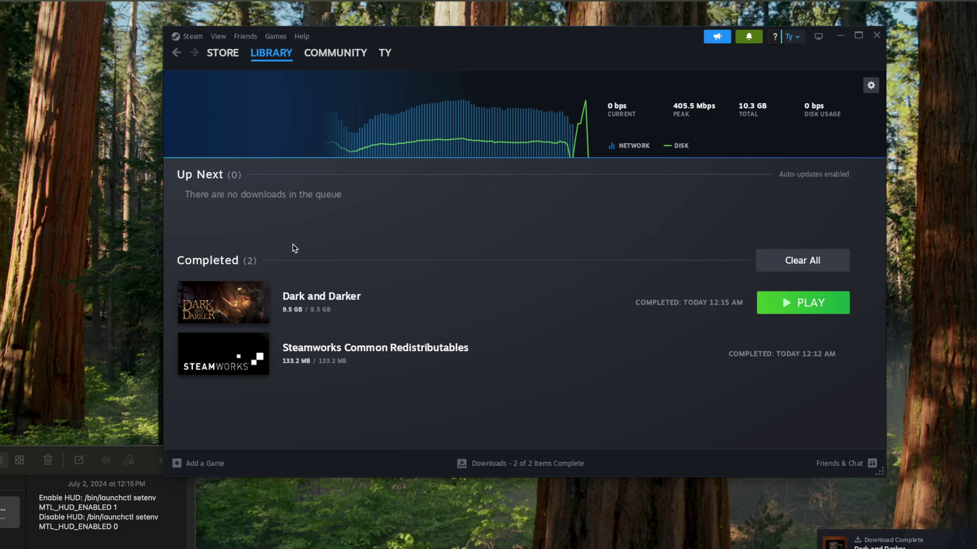
{"action": "left_click", "coordinate": [814, 302]}
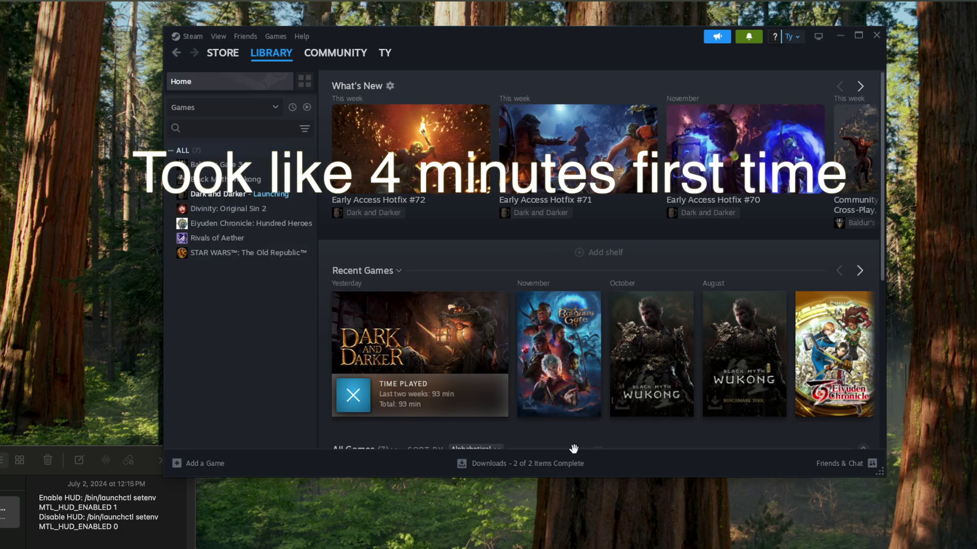
{"action": "mouse_move", "coordinate": [387, 350]}
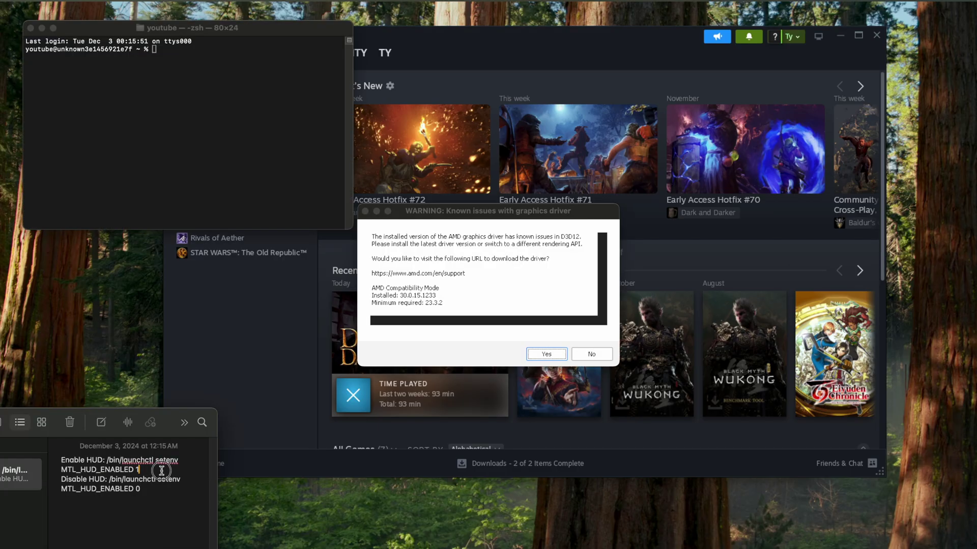
Step: Run the launchctl command setting MTL_HUD_ENABLED to 1, then decline the D3D12 driver warning
{"action": "left_click_drag", "start_coordinate": [141, 471], "coordinate": [109, 458]}
{"action": "key", "text": "super+c"}
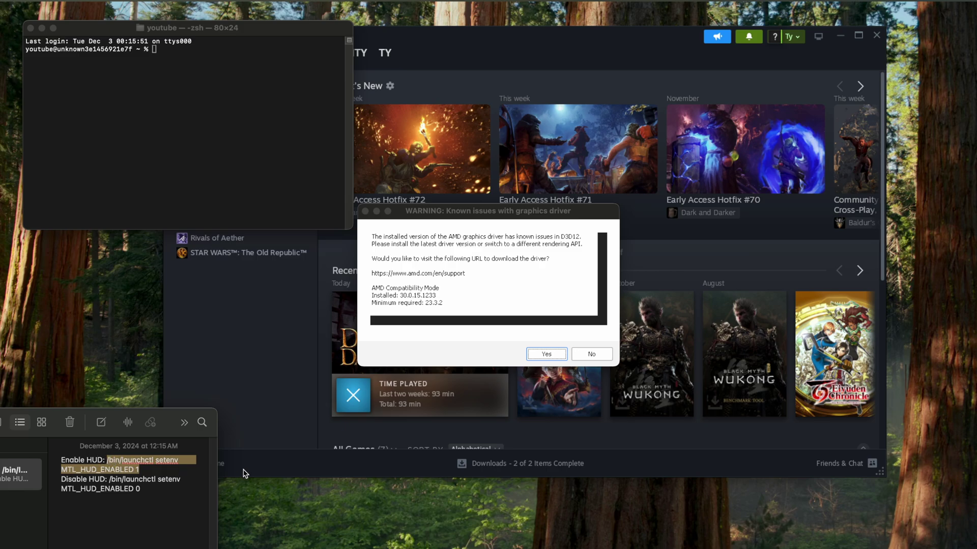
{"action": "left_click", "coordinate": [192, 108]}
{"action": "key", "text": "super+v"}
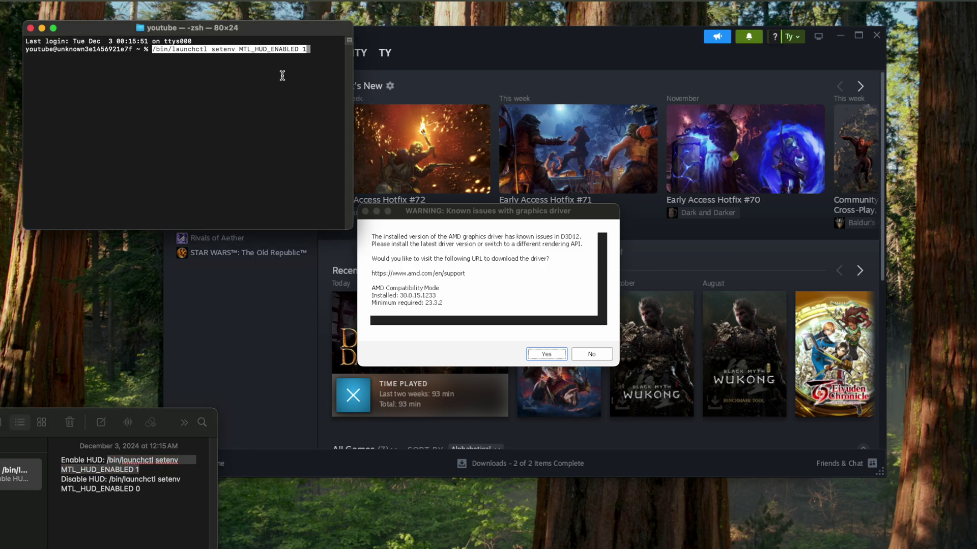
{"action": "key", "text": "Return"}
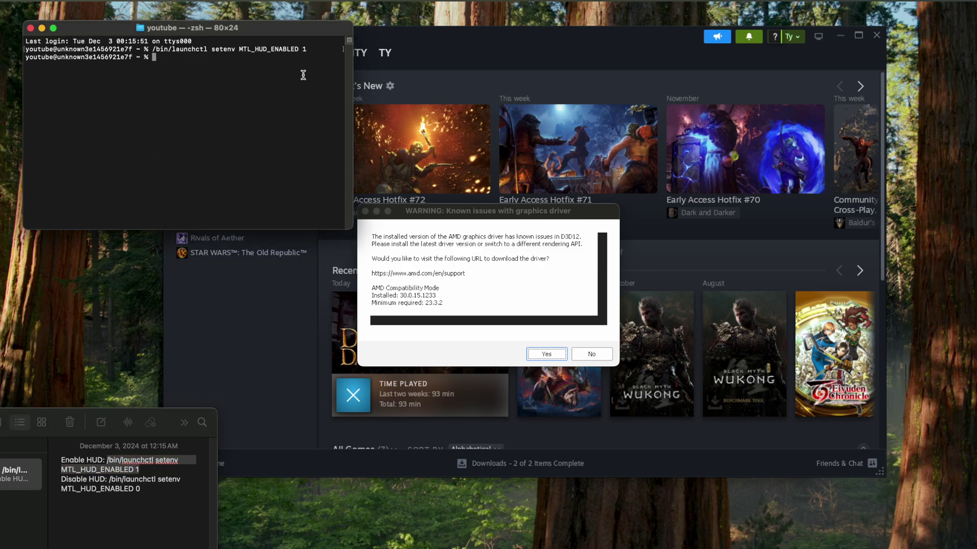
{"action": "key", "text": "super+Tab"}
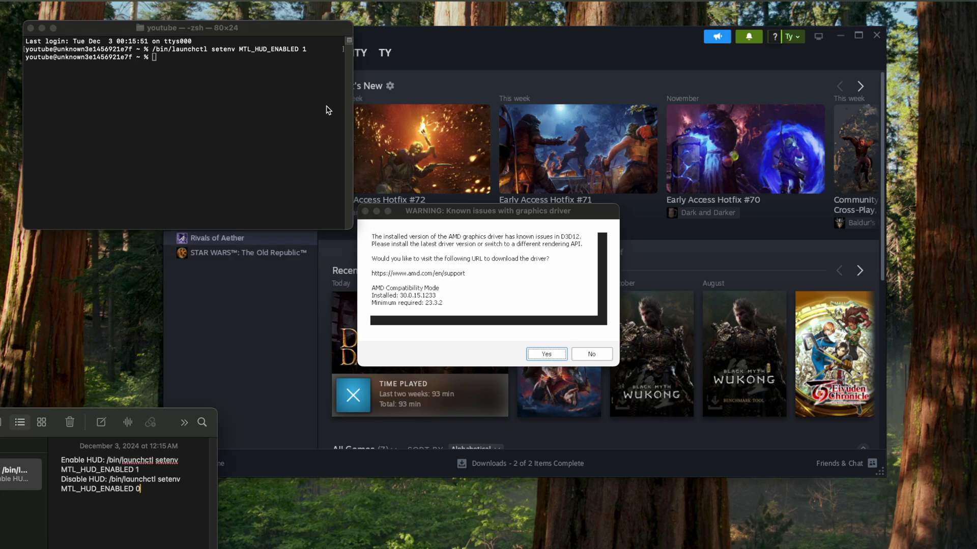
{"action": "left_click", "coordinate": [117, 513]}
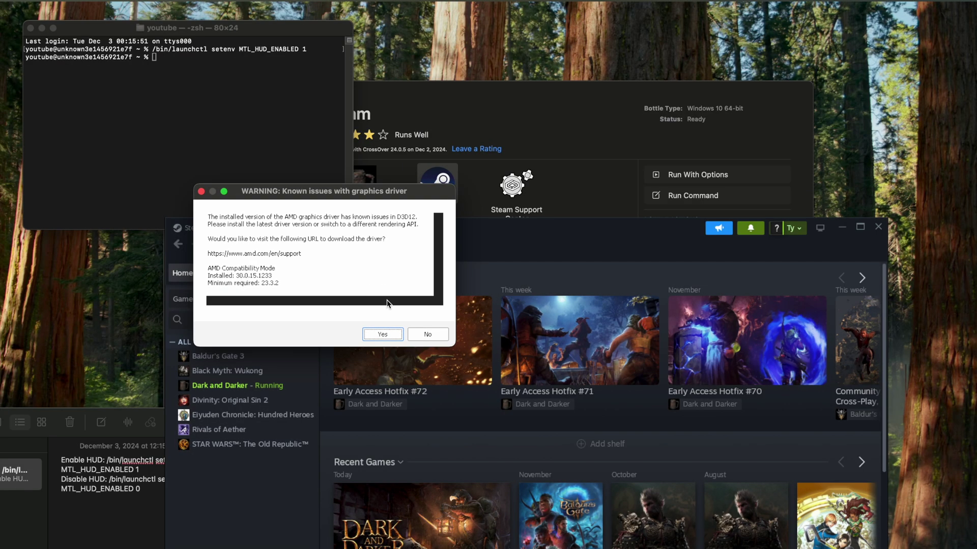
{"action": "left_click", "coordinate": [428, 335]}
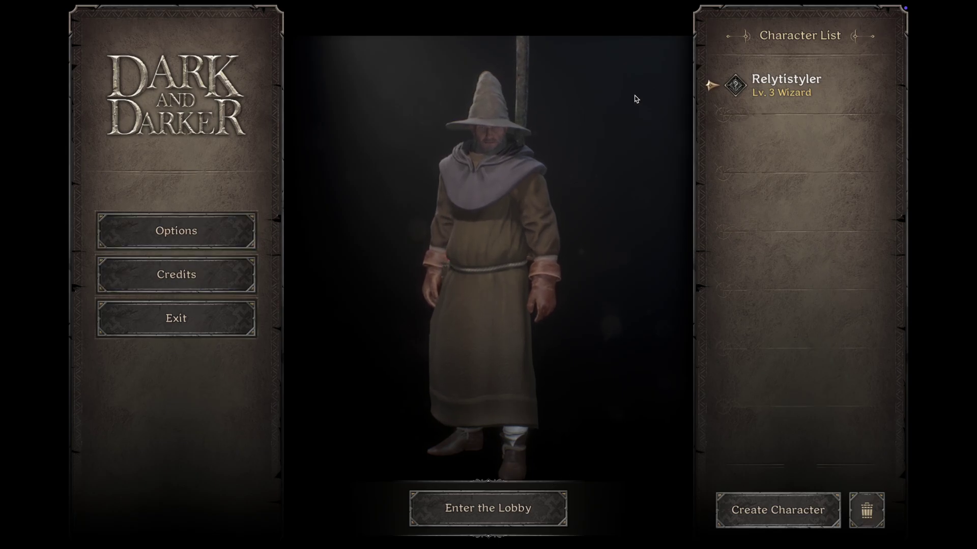
Step: Enter the lobby as the Wizard, pick a matching pool on the Dungeon Map, and start a Normal Solos match
{"action": "left_click", "coordinate": [506, 509]}
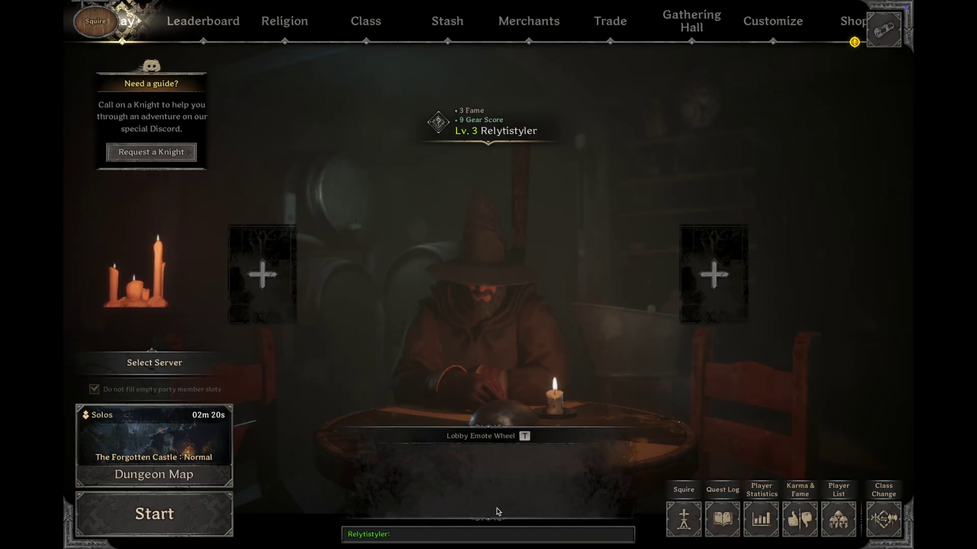
{"action": "left_click", "coordinate": [122, 483]}
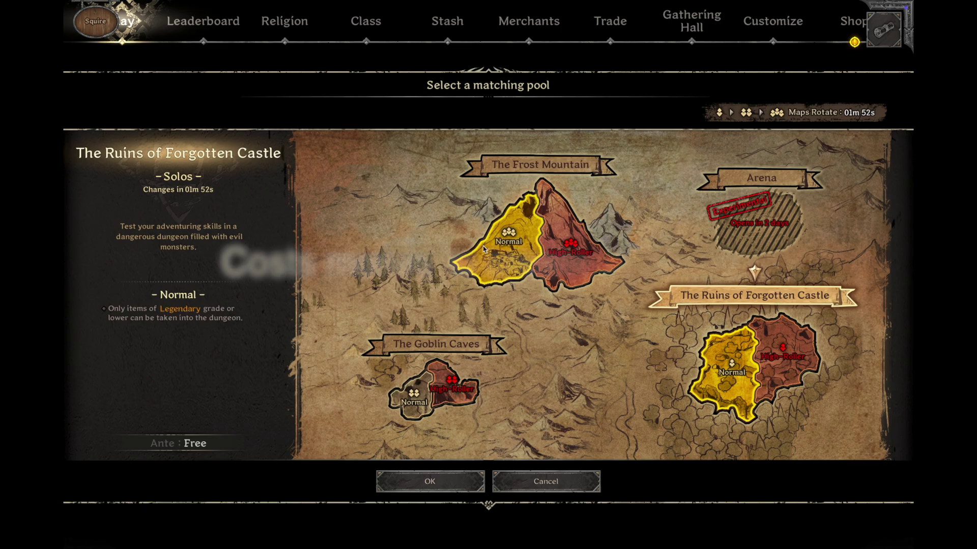
{"action": "left_click", "coordinate": [793, 356]}
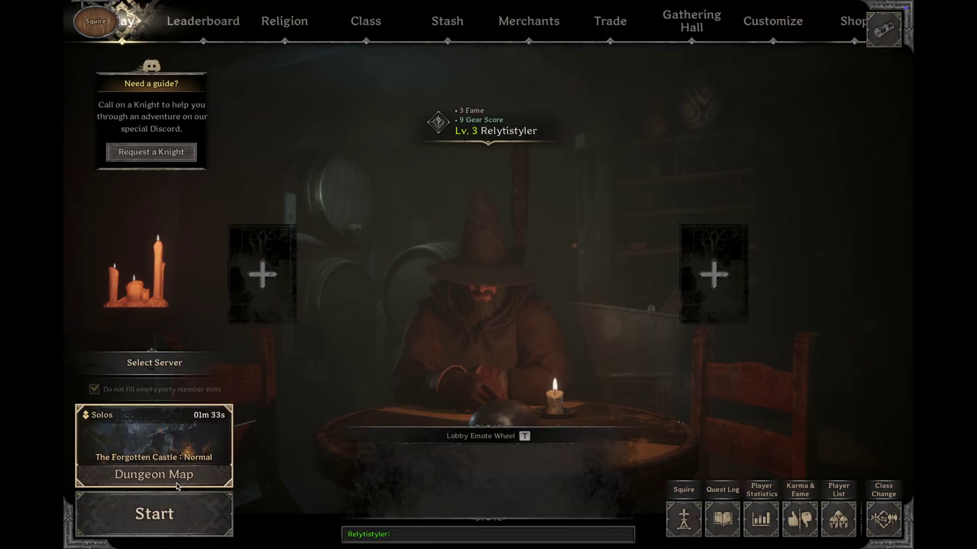
{"action": "left_click", "coordinate": [151, 467]}
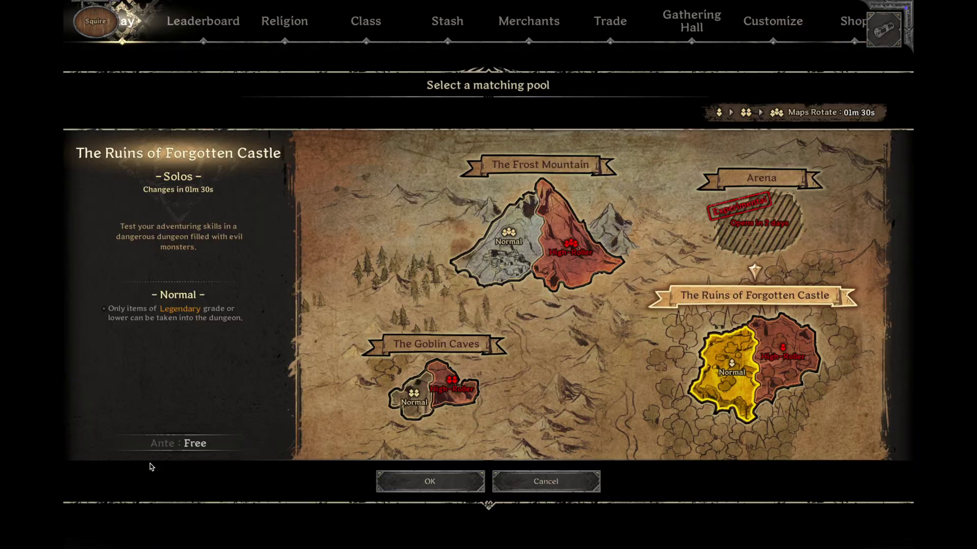
{"action": "left_click", "coordinate": [709, 395]}
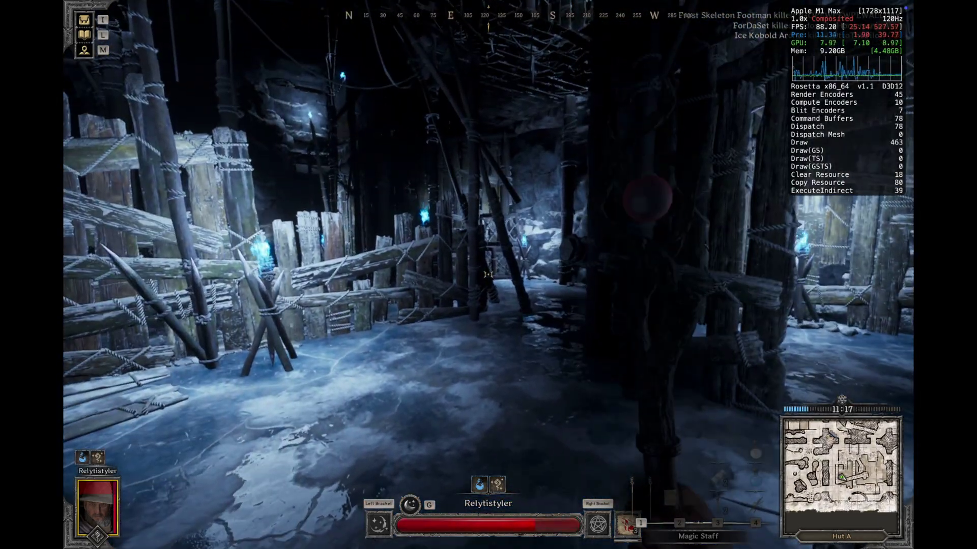
Step: Check the inventory, walk through the ice hall, and cast a Fireball at an enemy ahead
{"action": "key", "text": "Tab"}
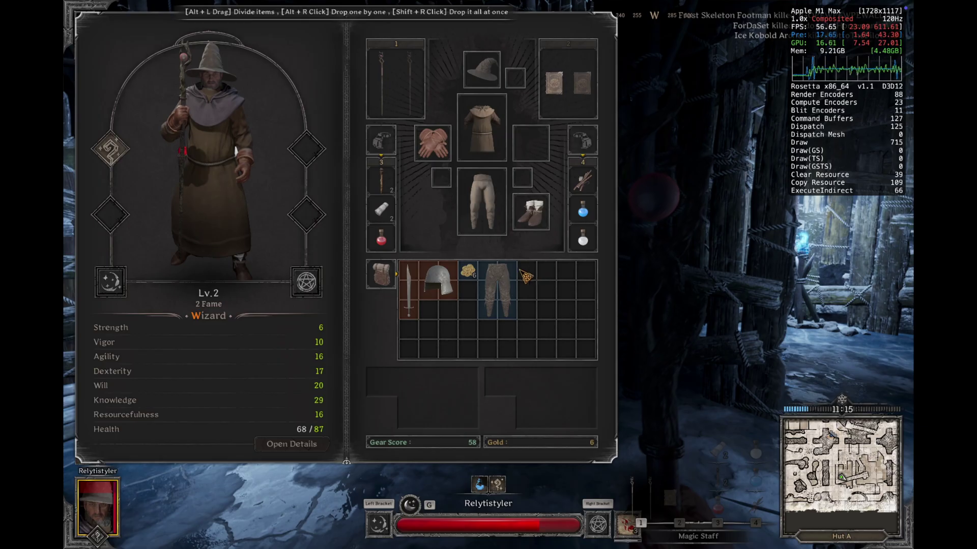
{"action": "key", "text": "Tab"}
{"action": "key", "text": "w"}
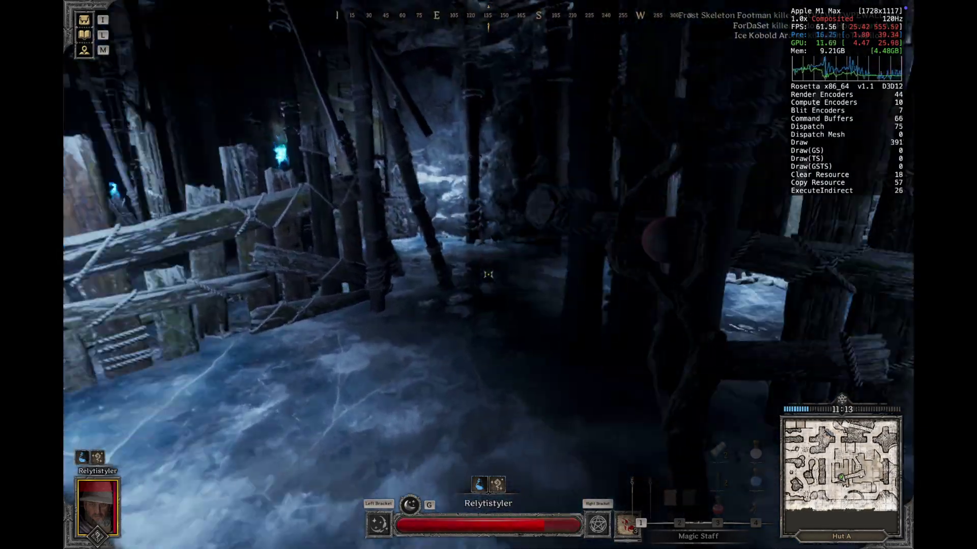
{"action": "key", "text": "w"}
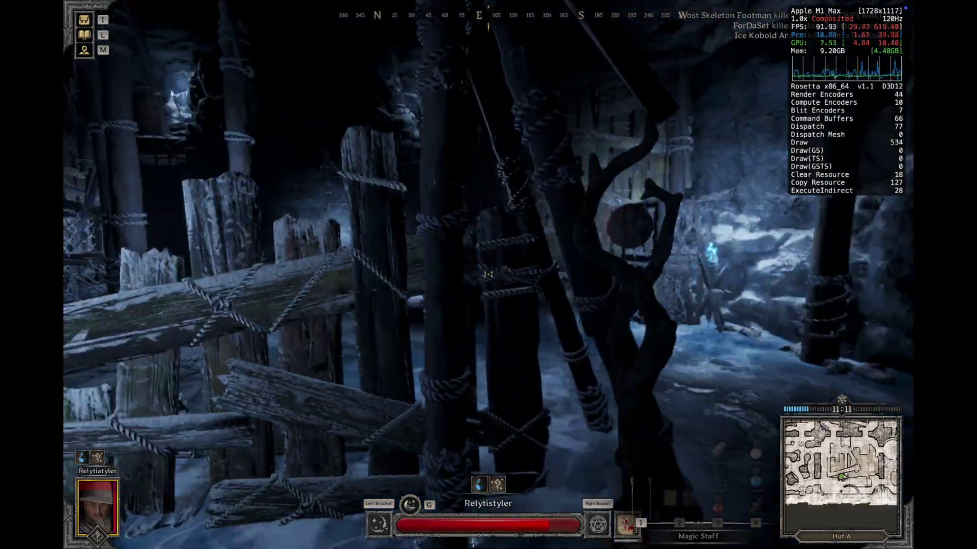
{"action": "key", "text": "w"}
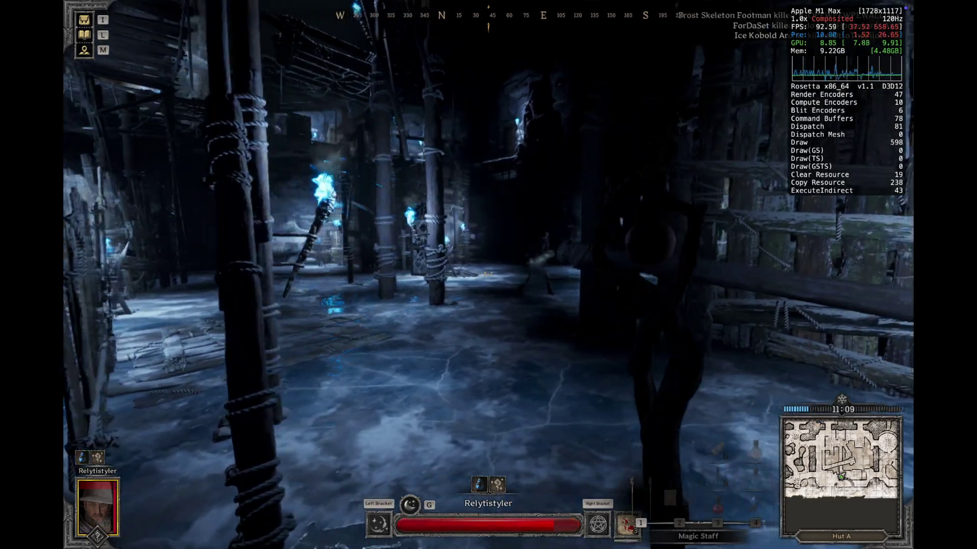
{"action": "key", "text": "r"}
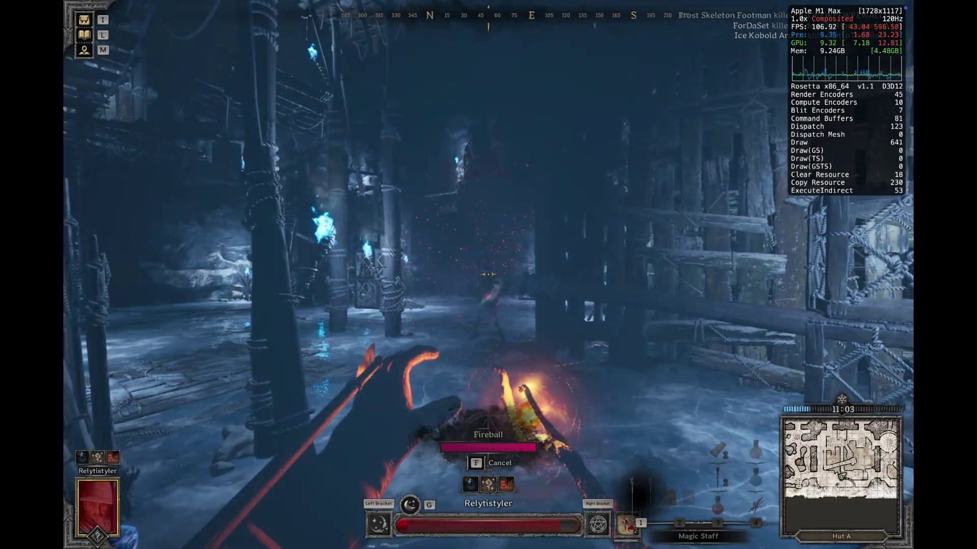
{"action": "left_click", "coordinate": [488, 275]}
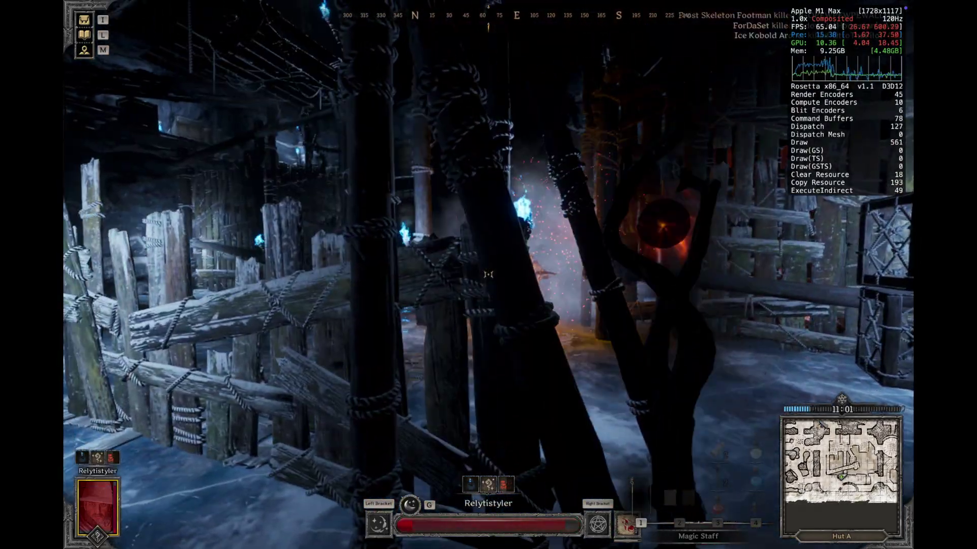